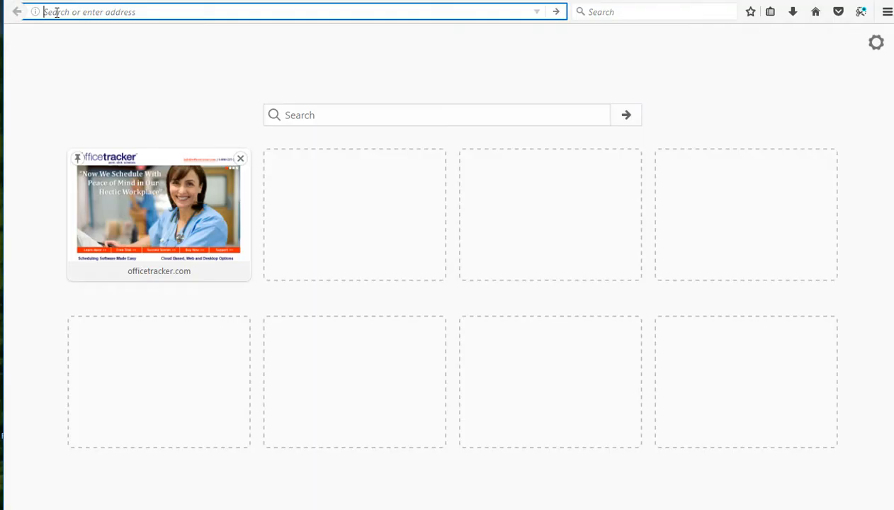
- Load web.officetracker.biz in Firefox by accepting the address-bar autofill for 'web'
type("web.officetracker.biz/")
key("Return")
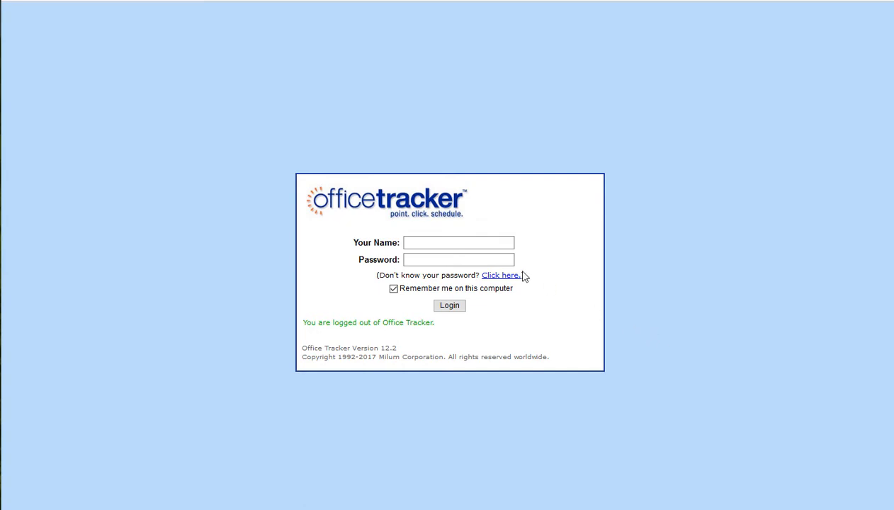
- Log in to Office Tracker with the saved account's user name and password
left_click(442, 243)
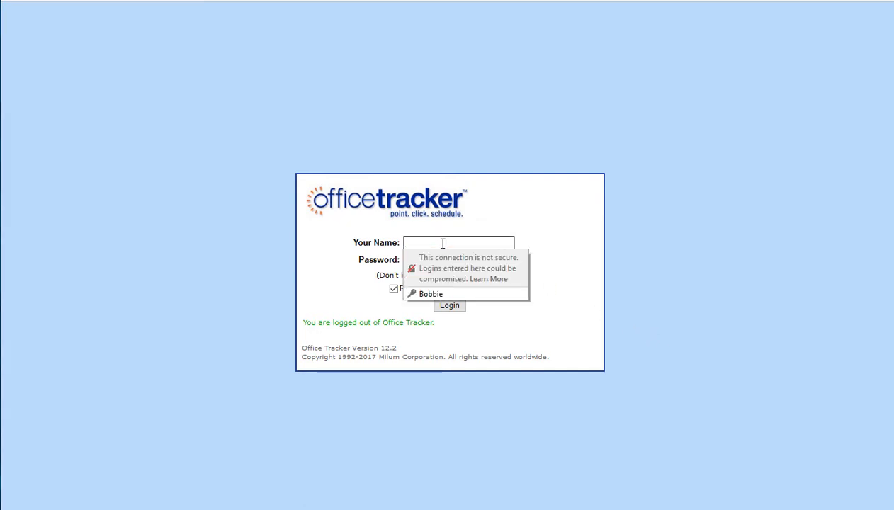
type("Bobbie")
key("Tab")
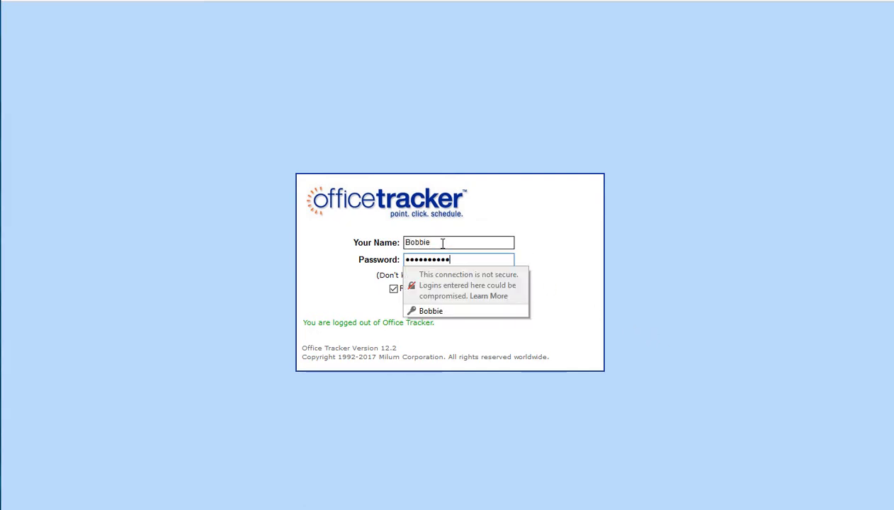
key("Return")
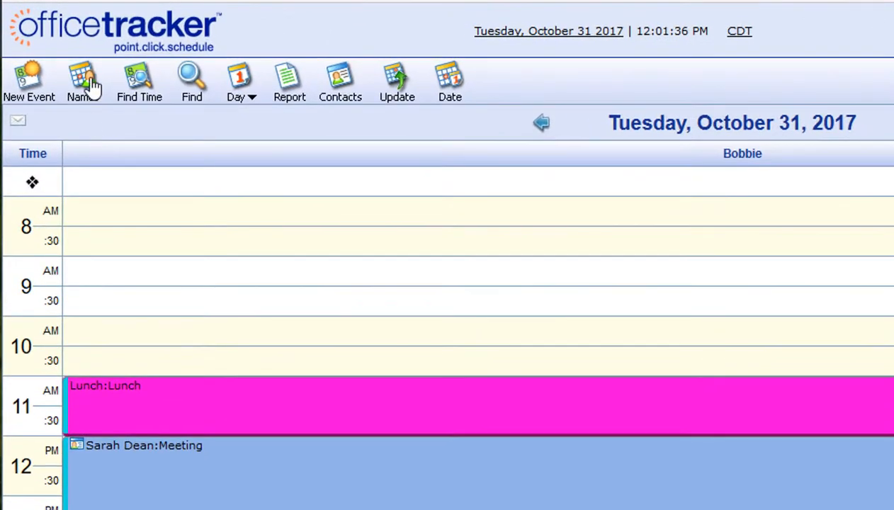
- Include the Lakeway Location and Bee Caves Location doctors as extra day-view columns
left_click(89, 86)
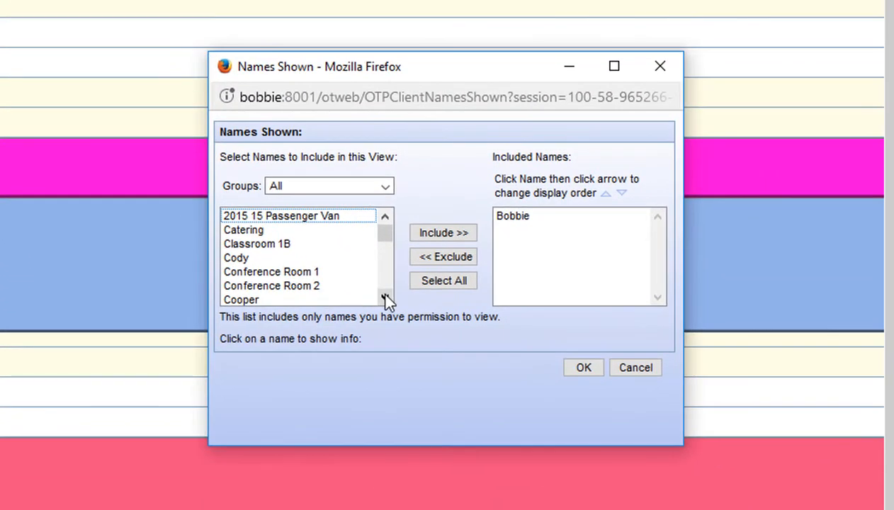
scroll(384, 294, "down", 3)
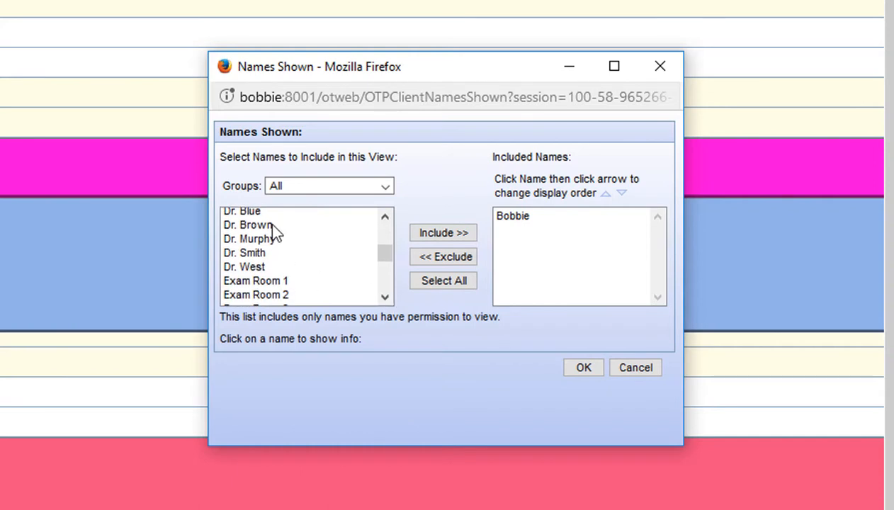
left_click(265, 212)
left_click(449, 228)
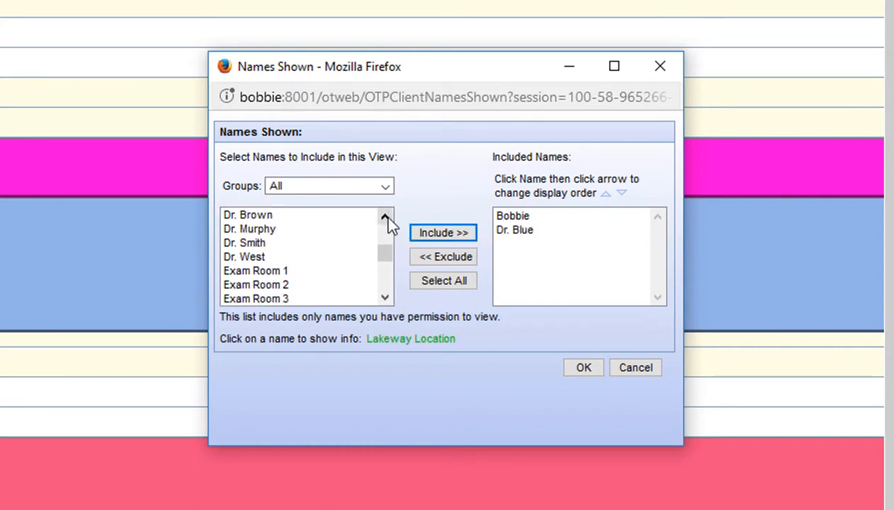
scroll(385, 220, "up", 1)
left_click(287, 254)
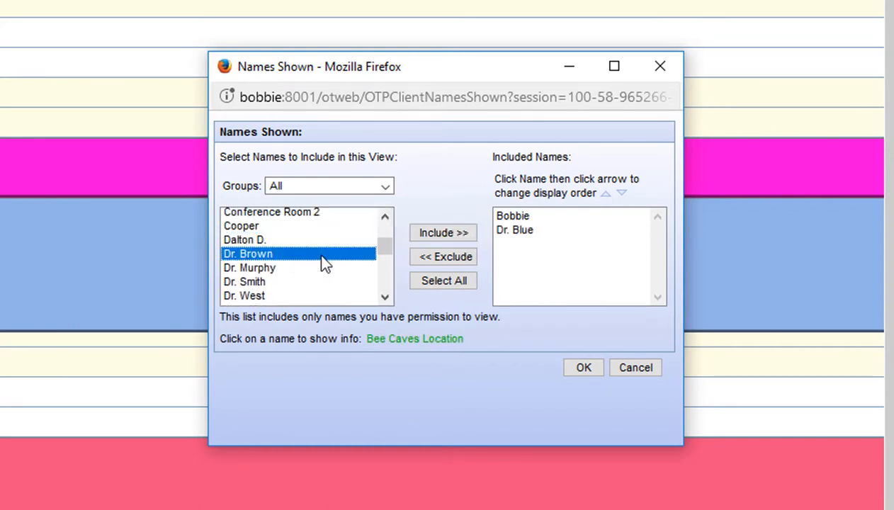
left_click(444, 234)
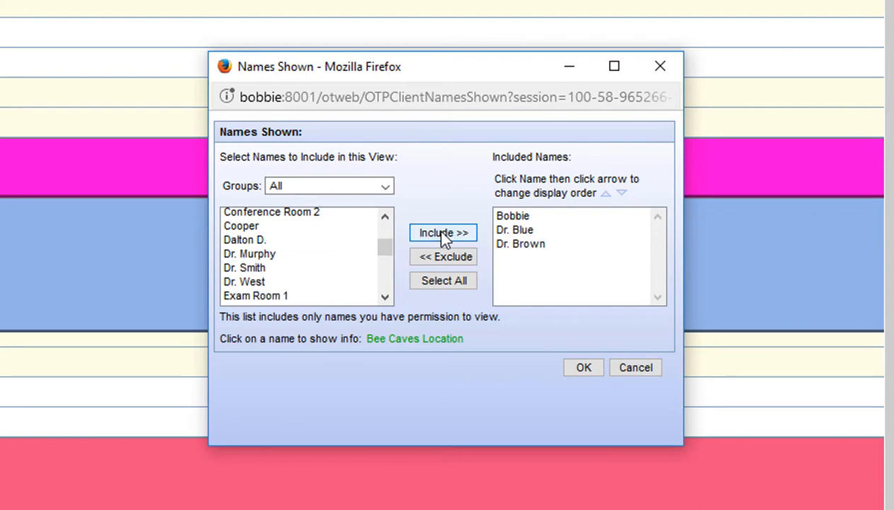
left_click(582, 369)
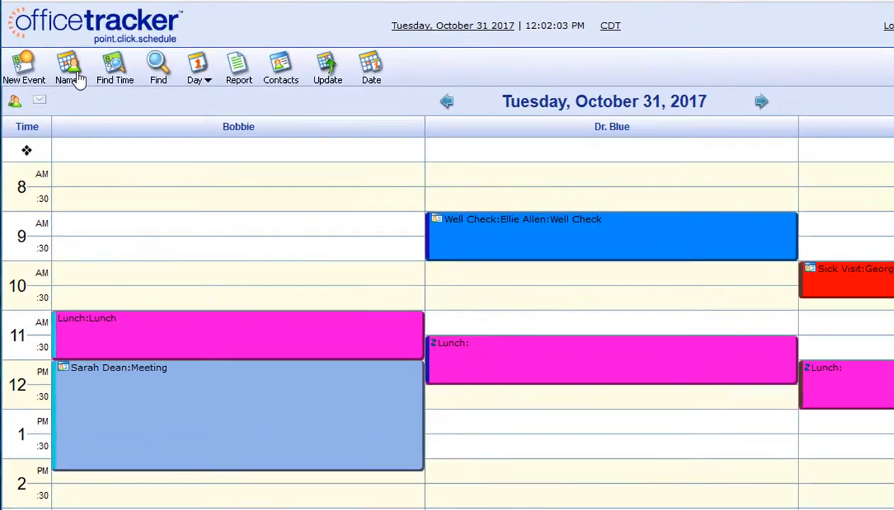
- Move your own name two places down to the bottom of Included Names
left_click(79, 80)
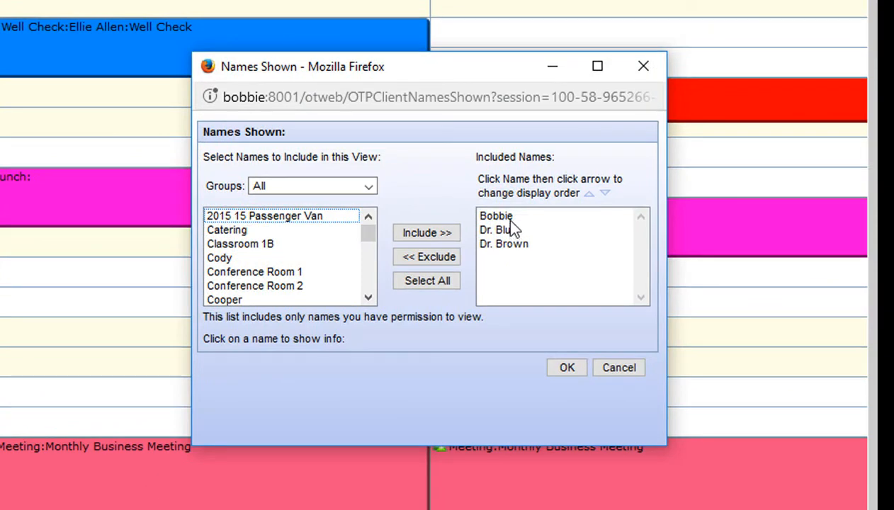
left_click(510, 217)
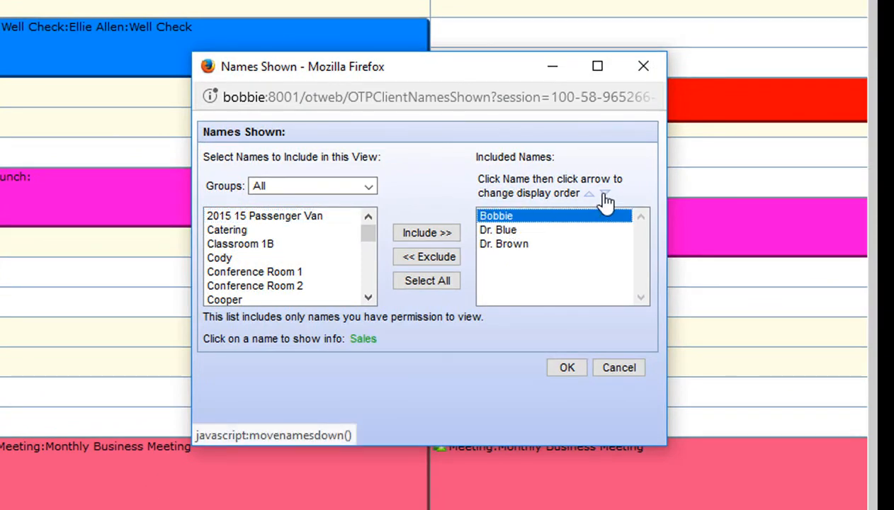
left_click(604, 195)
left_click(604, 195)
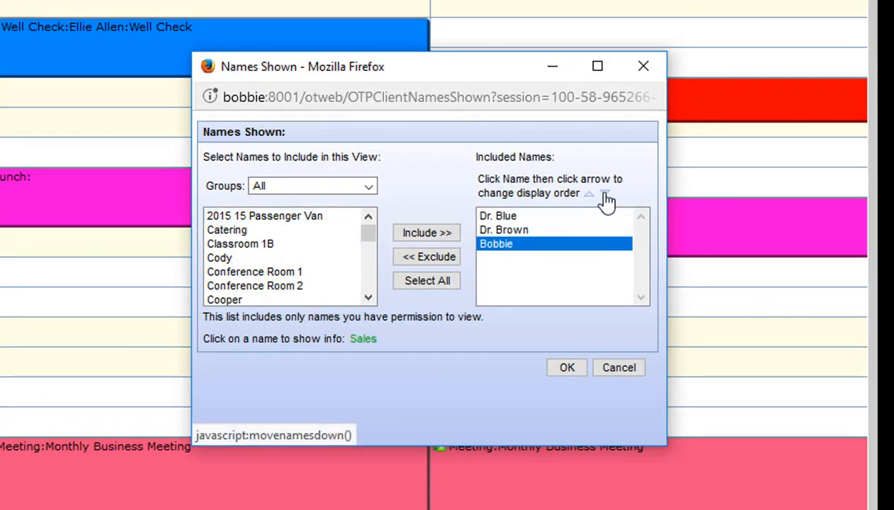
left_click(568, 369)
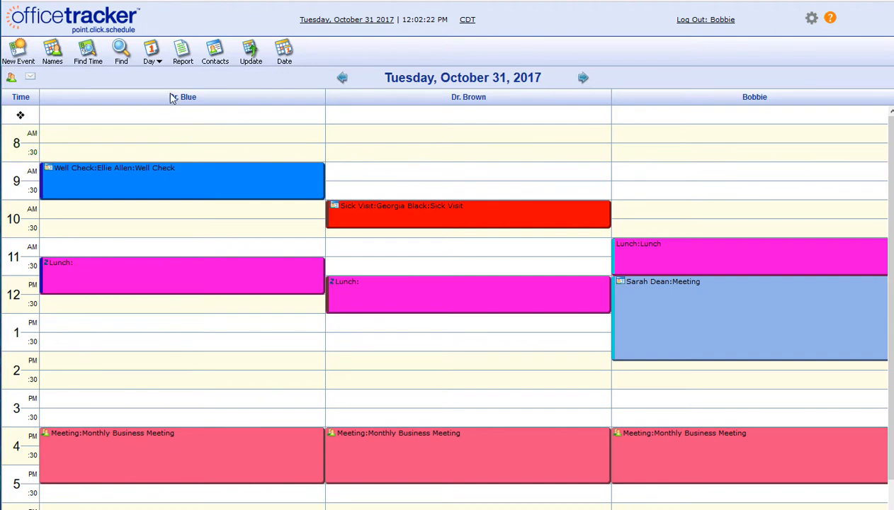
left_click(152, 55)
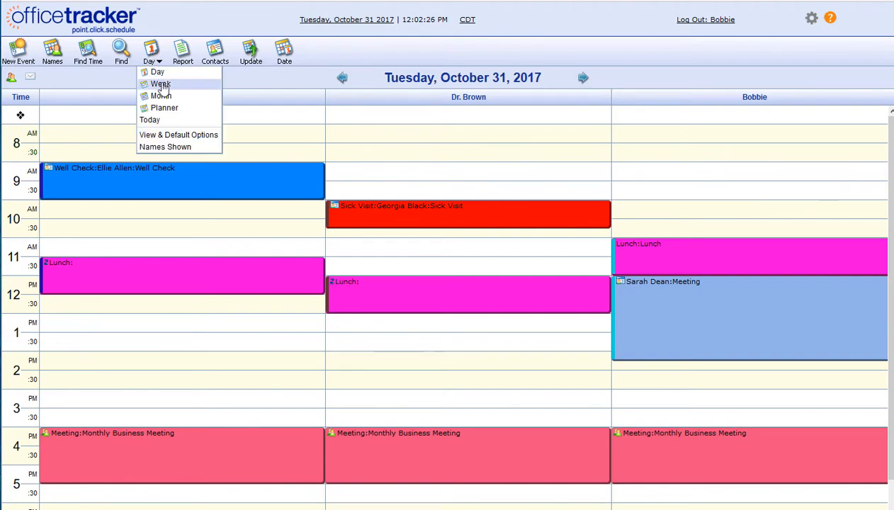
left_click(161, 84)
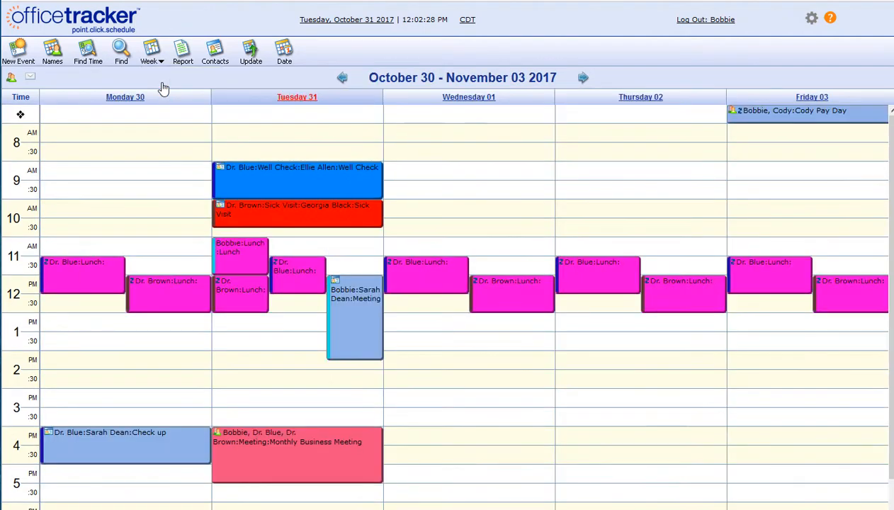
left_click(157, 63)
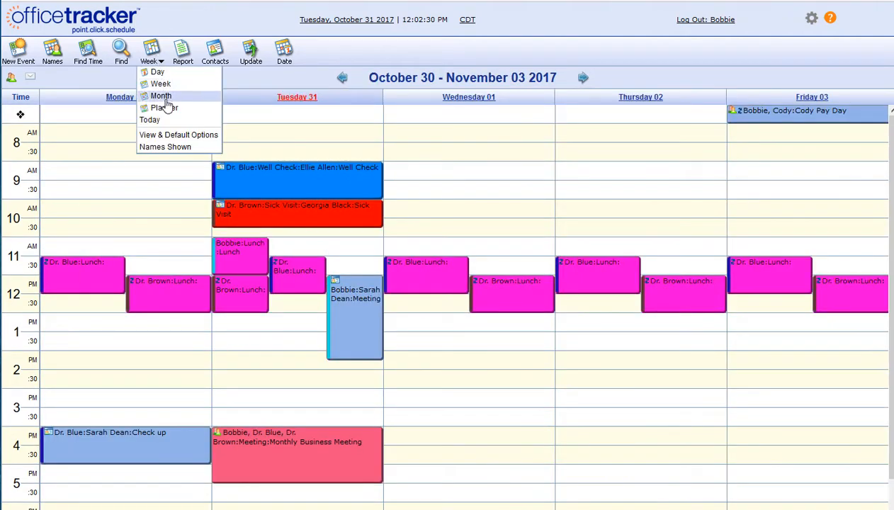
left_click(170, 95)
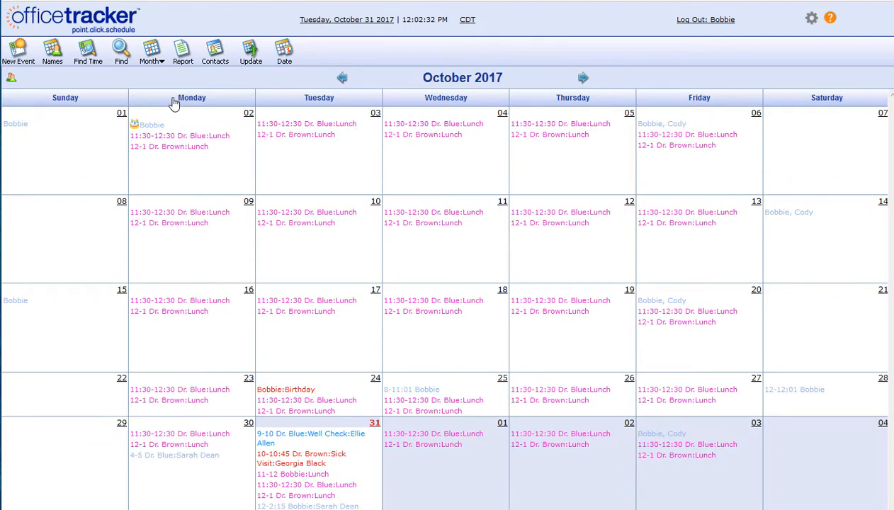
left_click(151, 56)
left_click(165, 114)
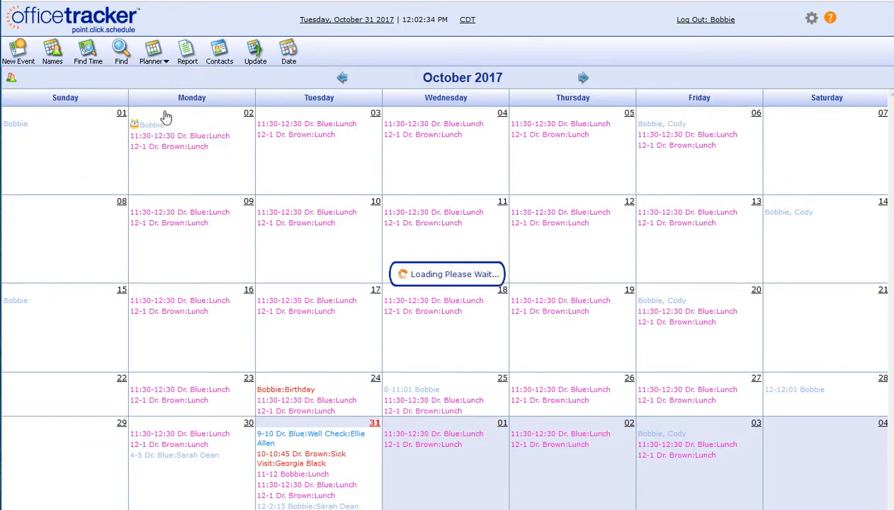
left_click(162, 64)
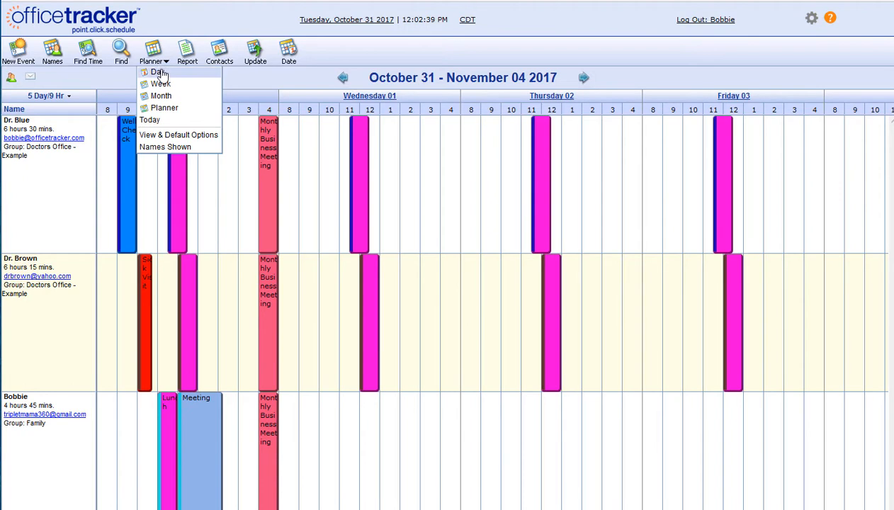
left_click(160, 73)
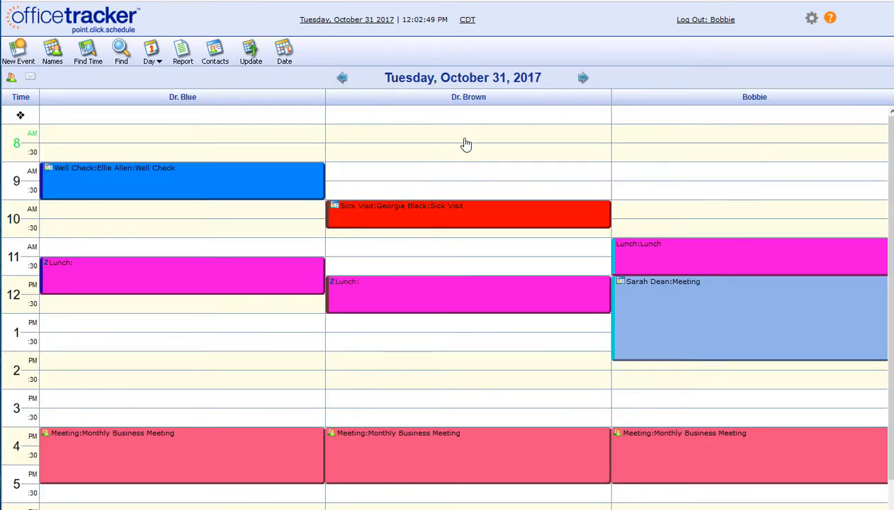
- Browse ahead by day and by week in the calendar, then return to today, October 31
left_click(583, 78)
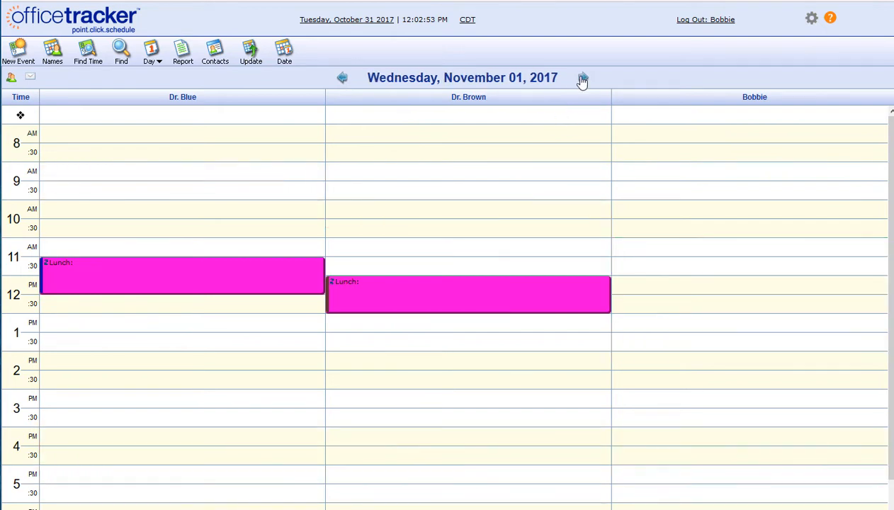
left_click(162, 55)
left_click(157, 82)
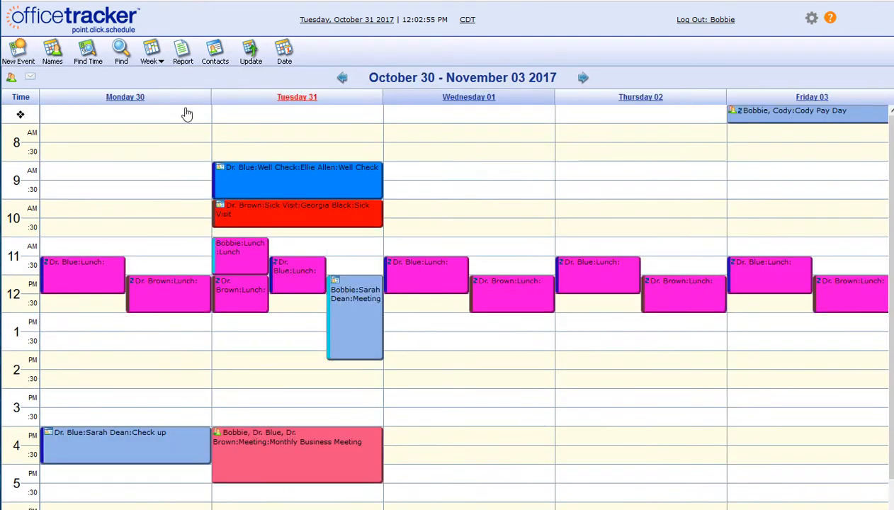
left_click(582, 78)
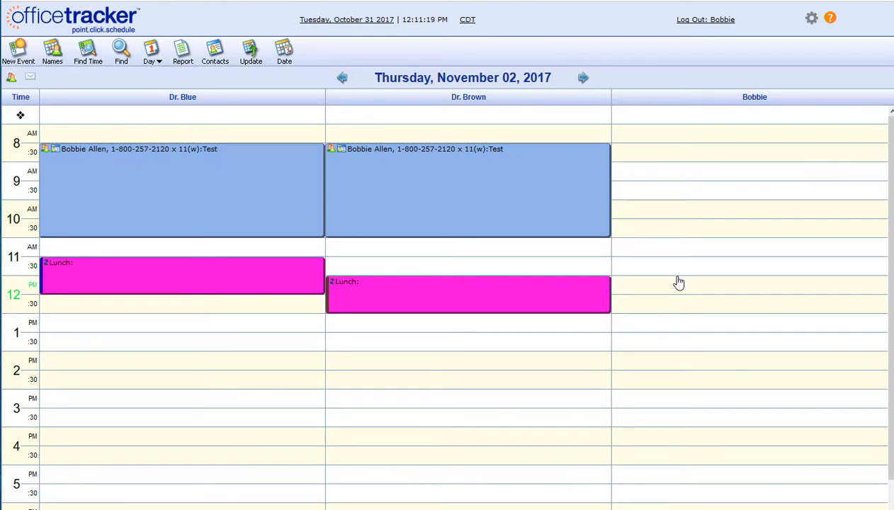
left_click(323, 23)
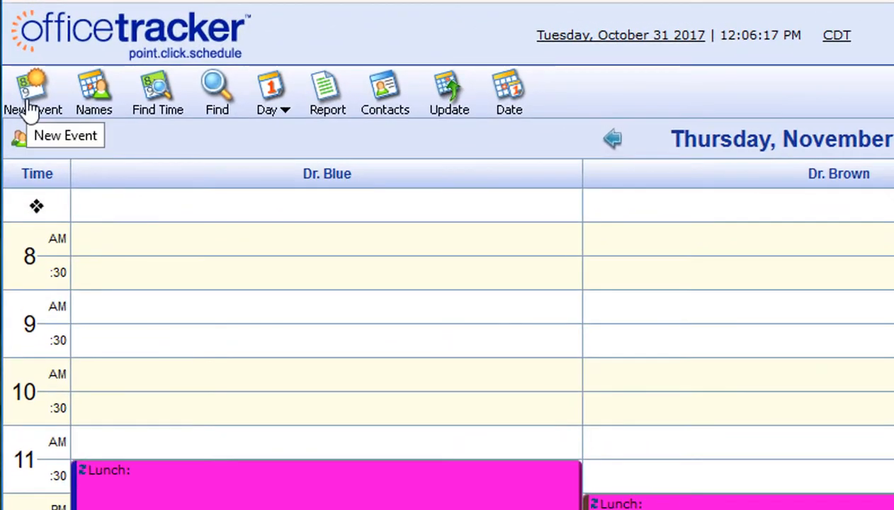
- Discard two unsaved new events, including an 8:00 AM draft on 11/02/2017
left_click(30, 106)
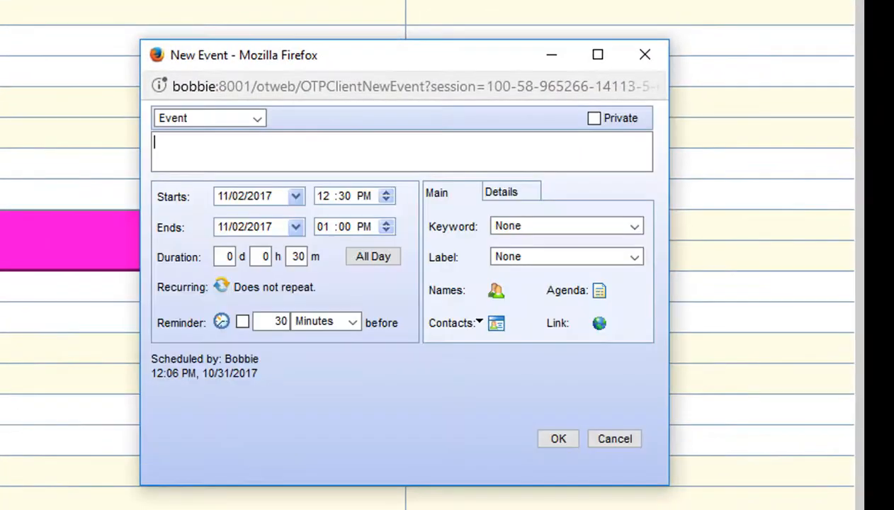
left_click(645, 56)
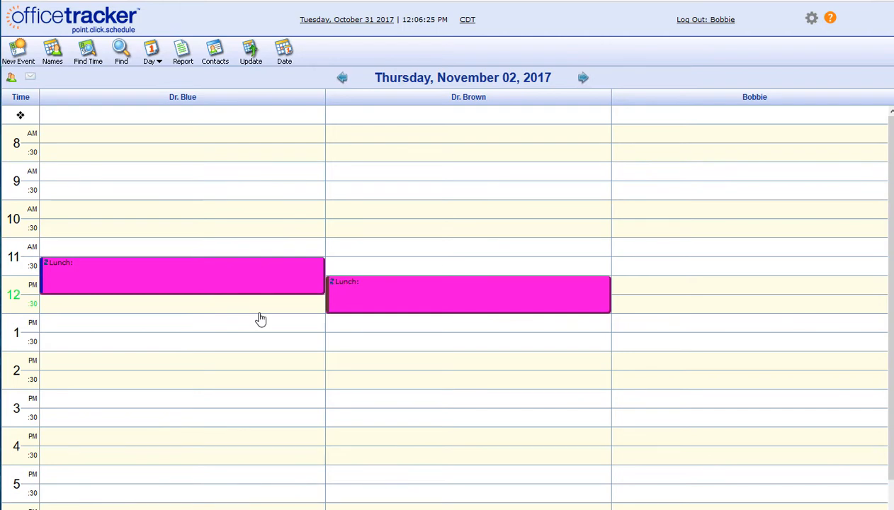
double_click(217, 141)
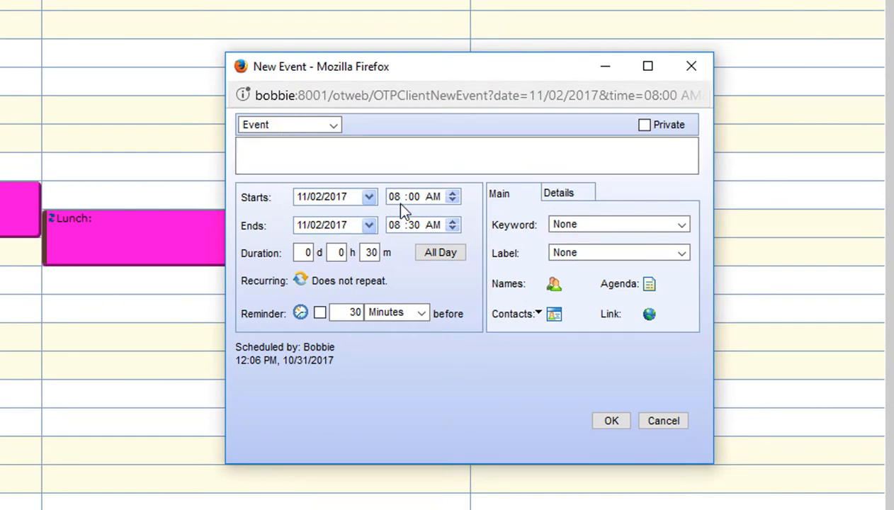
left_click(554, 284)
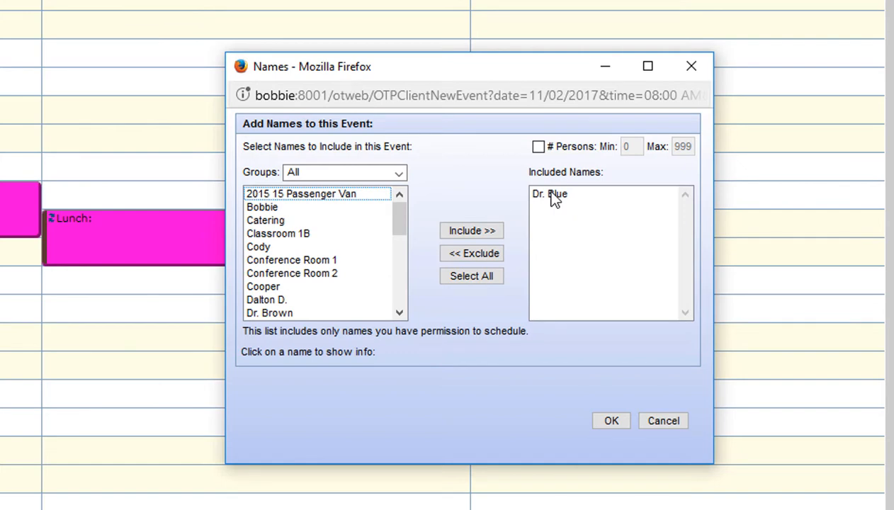
left_click(653, 422)
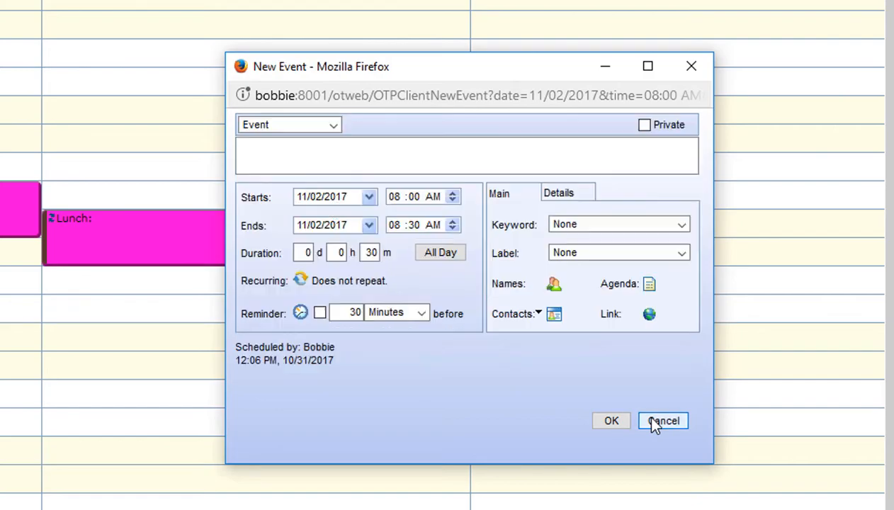
left_click(653, 423)
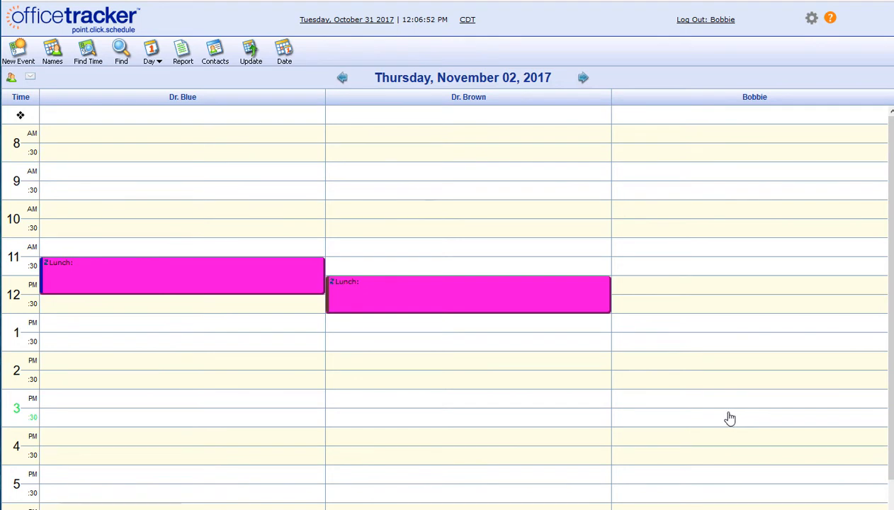
- Start a 30-minute timed Event on 11/02/2017, 1:30–2:00 PM, keeping the Event type
double_click(627, 179)
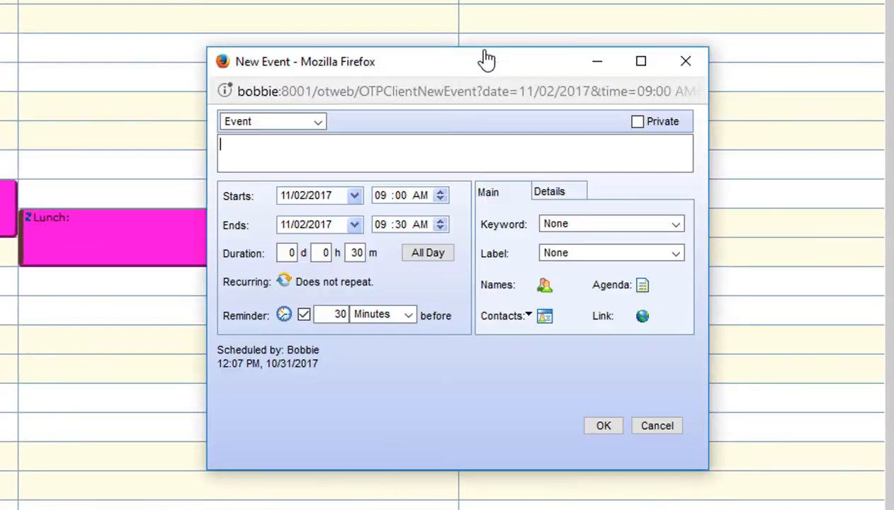
left_click(545, 287)
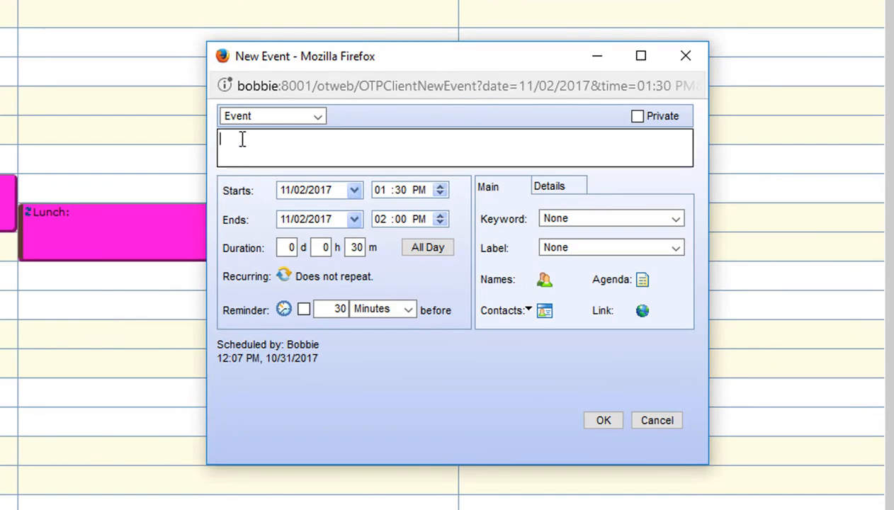
left_click(272, 119)
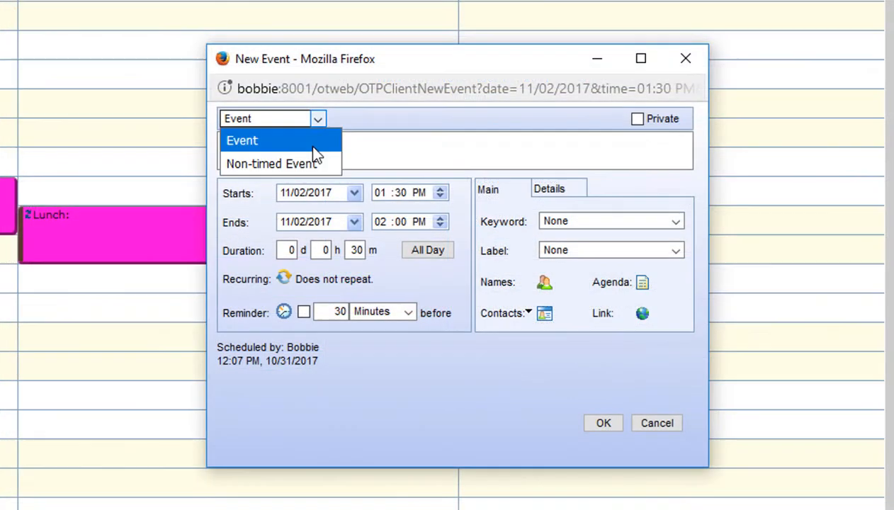
left_click(313, 147)
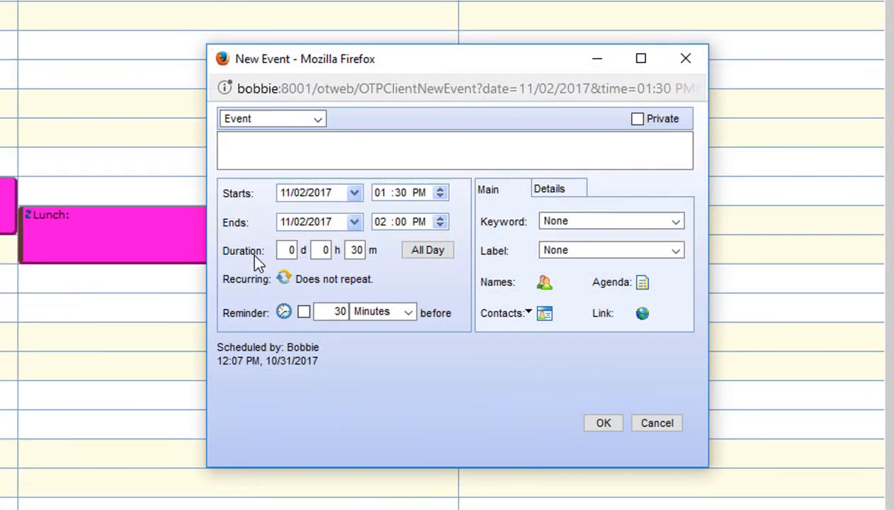
left_click(283, 249)
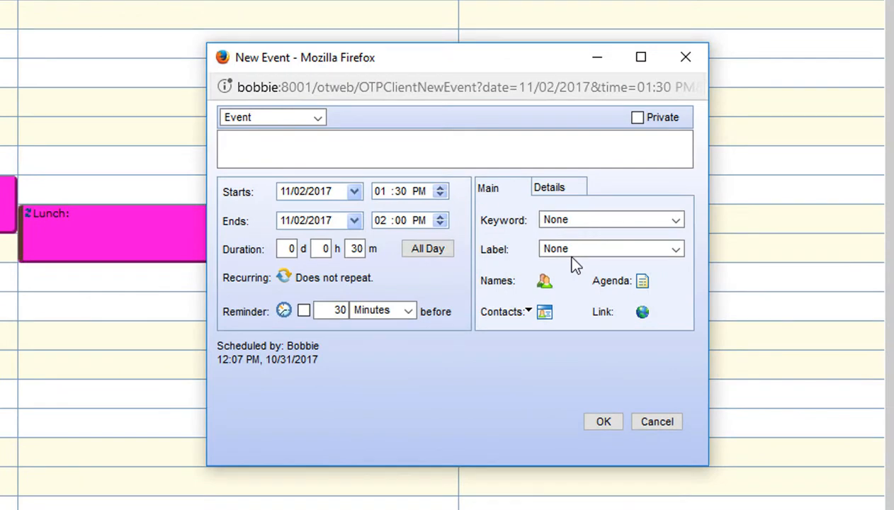
left_click(778, 278)
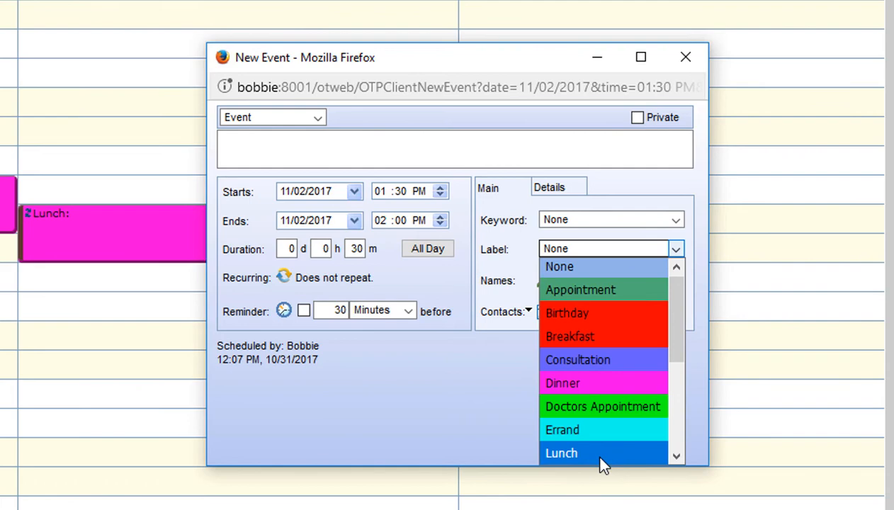
left_click(497, 424)
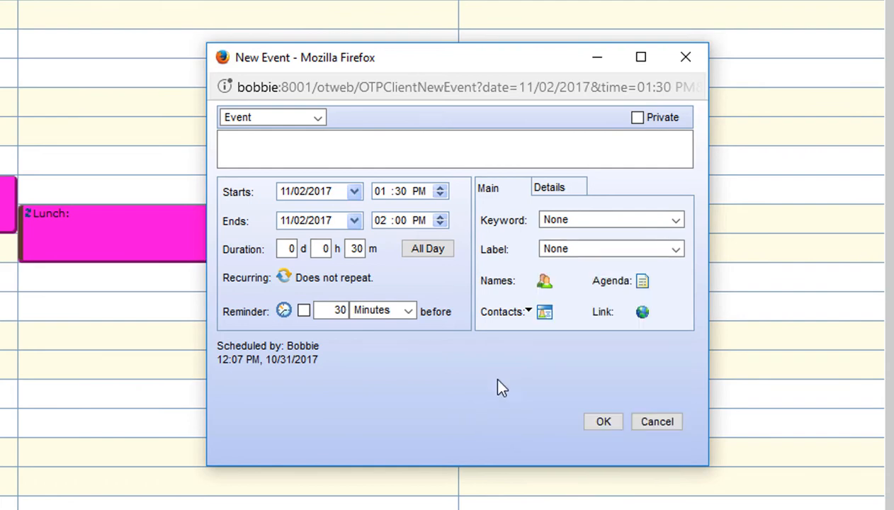
- Include the second doctor in the event's names so both doctors attend
left_click(544, 287)
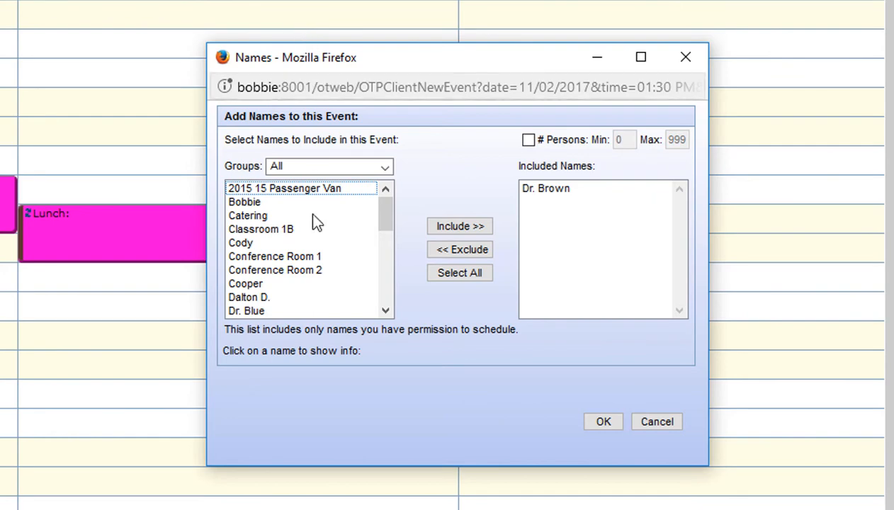
left_click(313, 311)
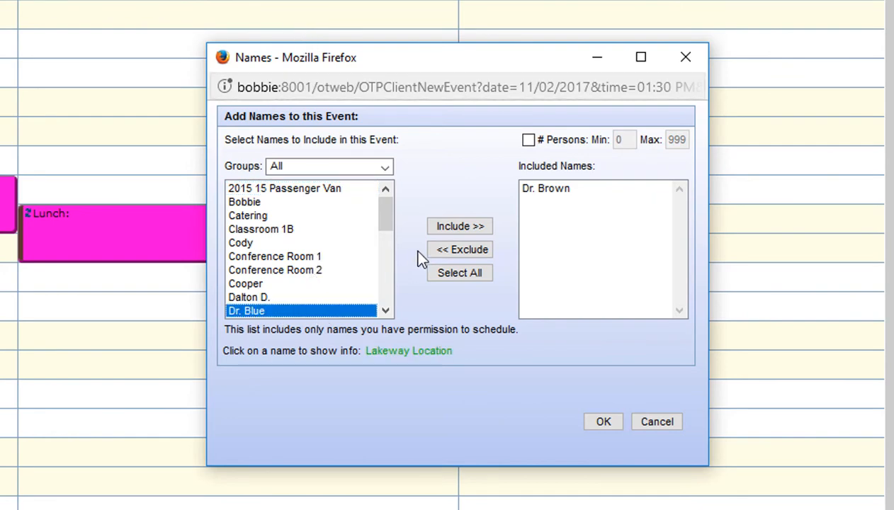
left_click(460, 226)
left_click(604, 421)
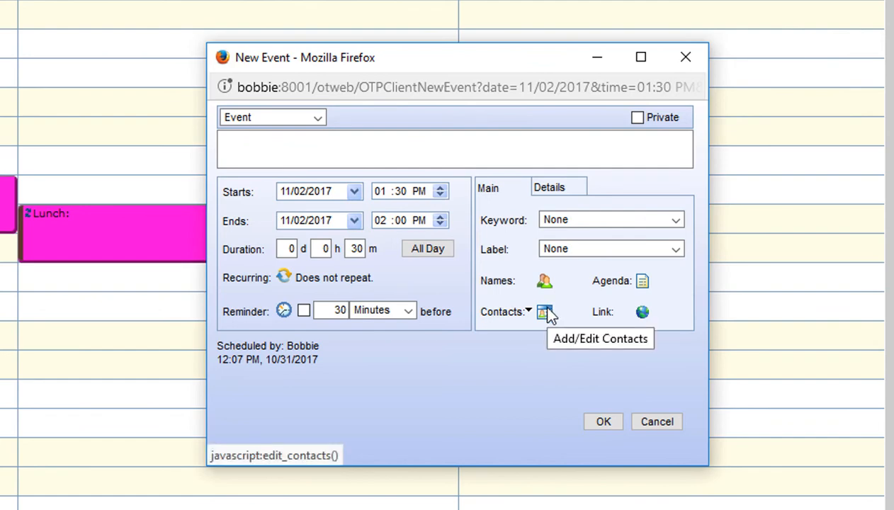
- Search contacts for 'a' and link the chosen contact to the event
left_click(545, 312)
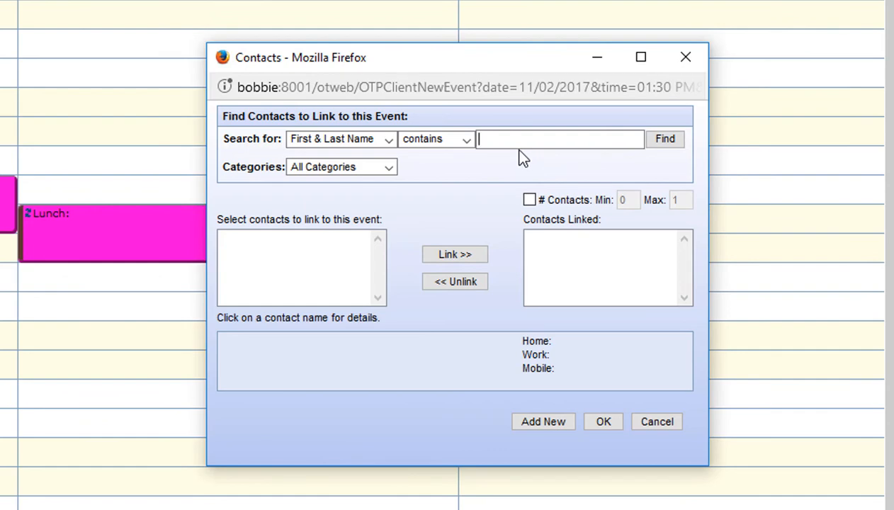
type("a")
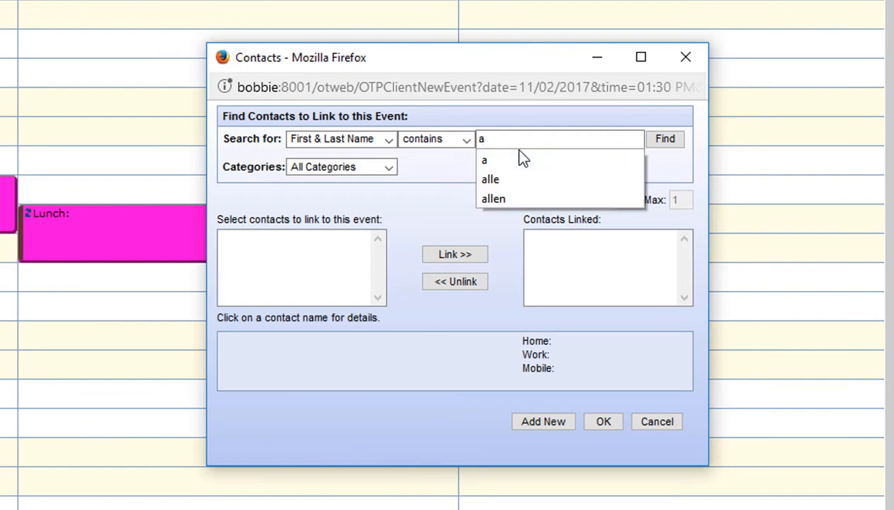
left_click(659, 143)
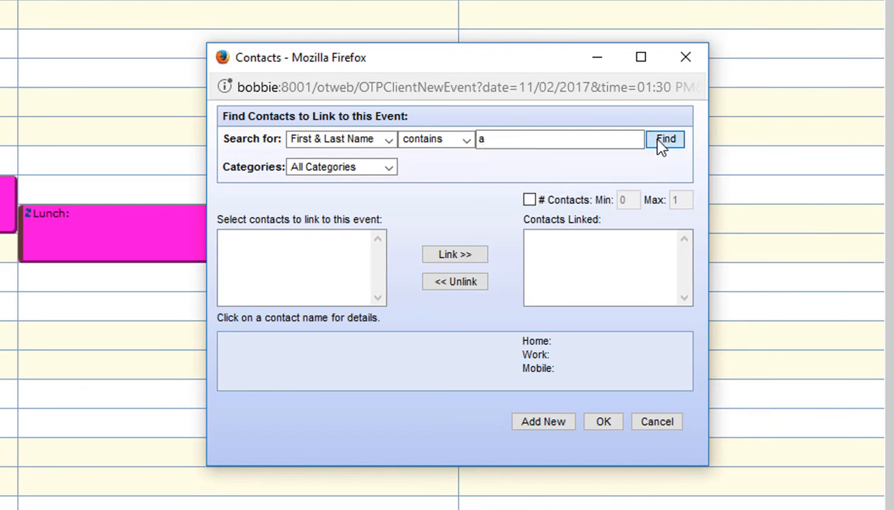
left_click(271, 243)
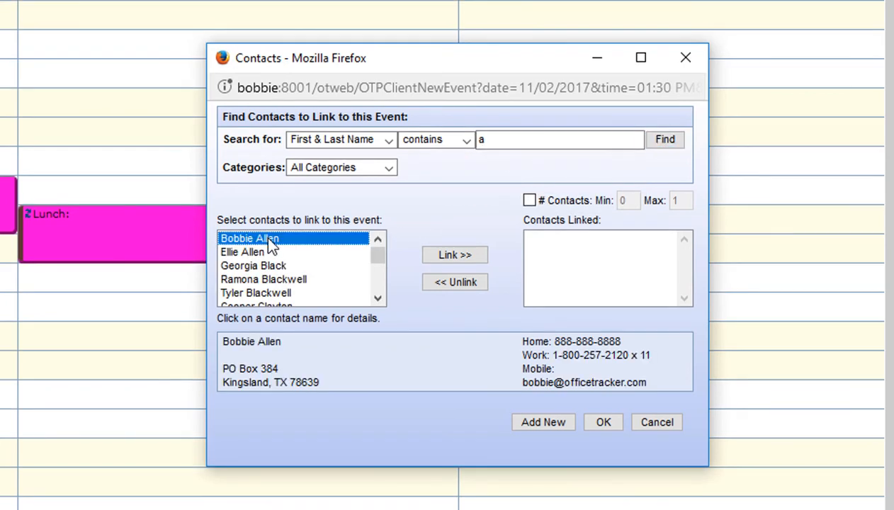
left_click(467, 259)
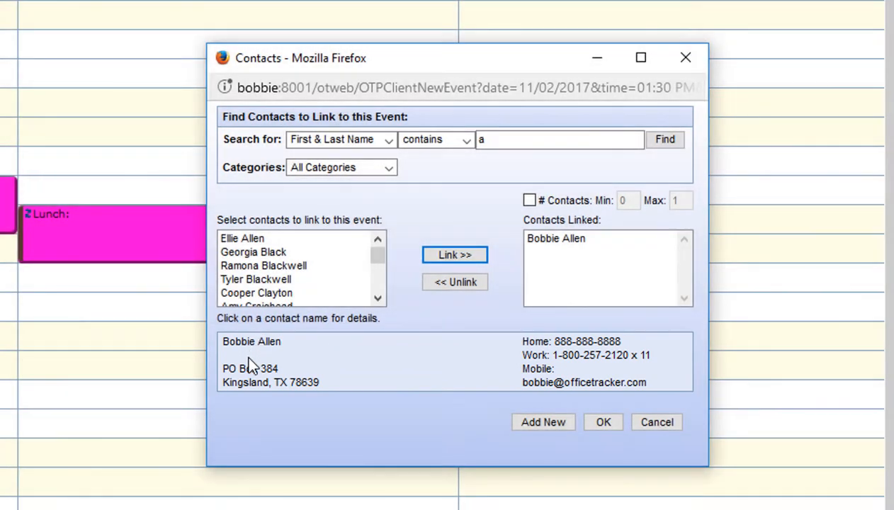
- Confirm the linked contact, give the event the description 'Test' and save it
left_click(602, 423)
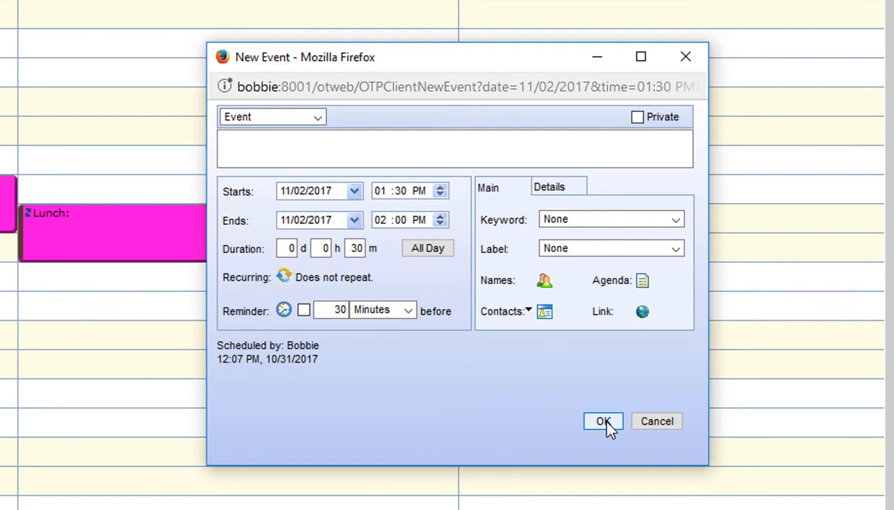
left_click(310, 142)
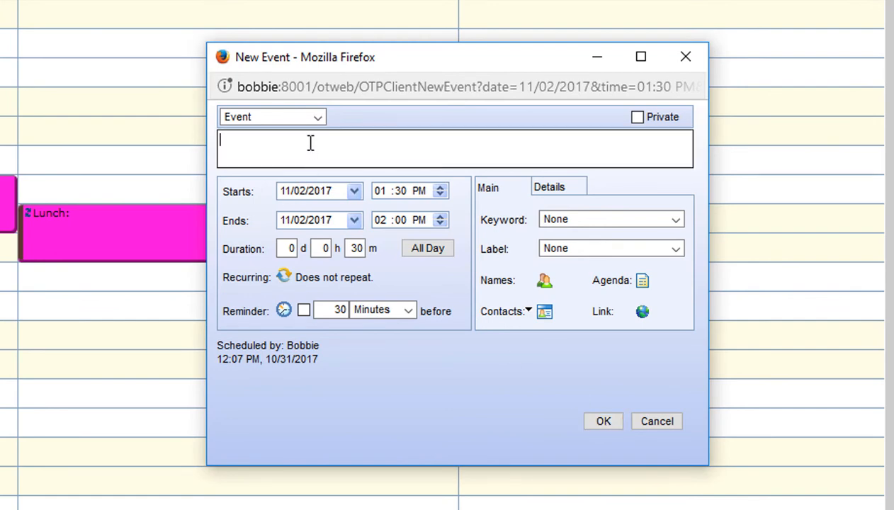
type("Test")
left_click(609, 423)
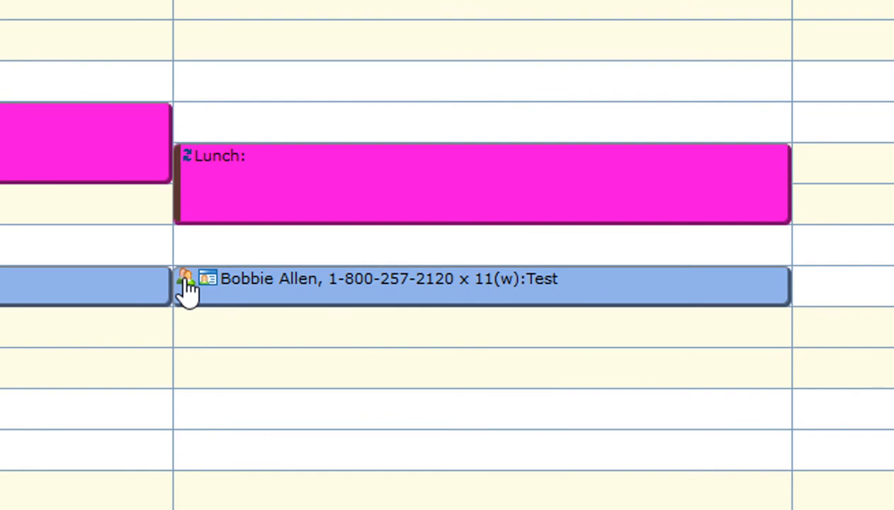
mouse_move(187, 287)
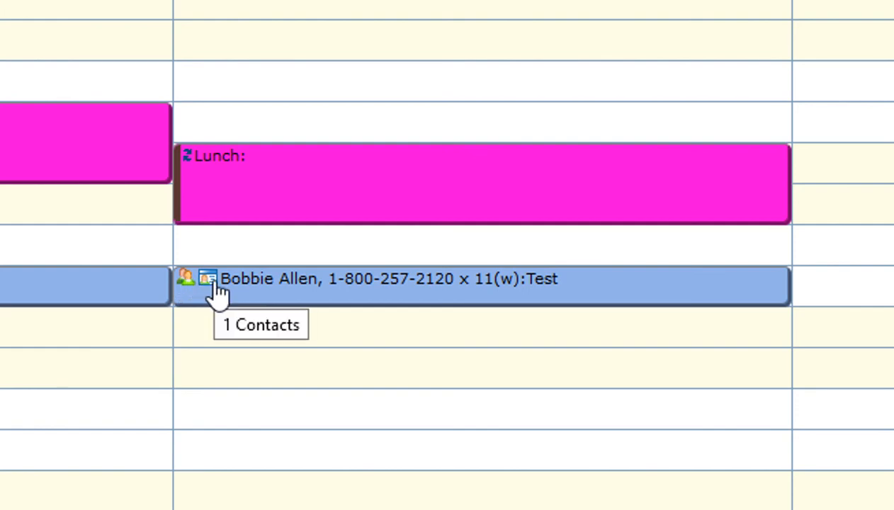
left_click(216, 292)
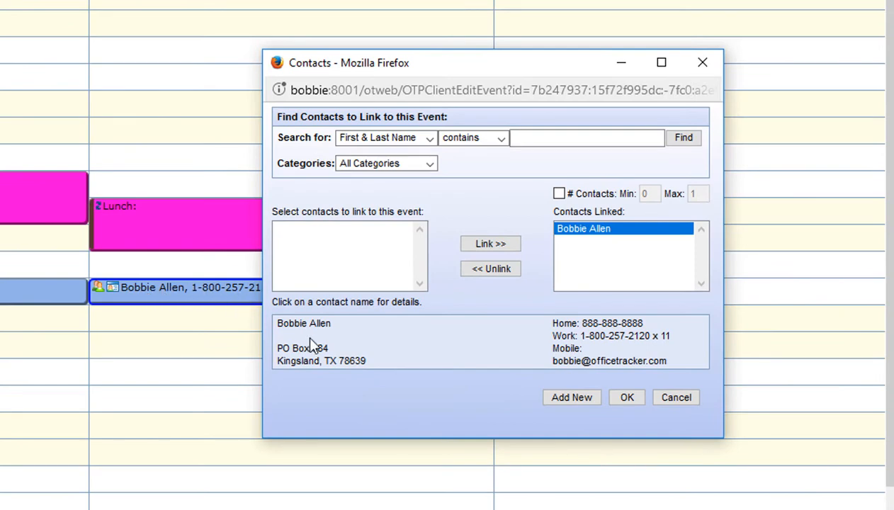
left_click(674, 396)
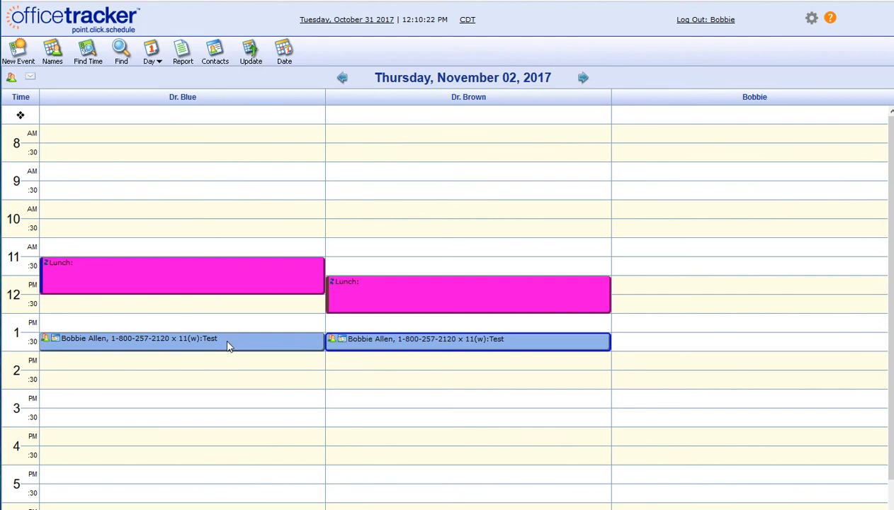
- Extend the Test event to 1:30–4:00 PM, then move Dr. Blue's copy to 8:30–11:00 AM
left_click(224, 342)
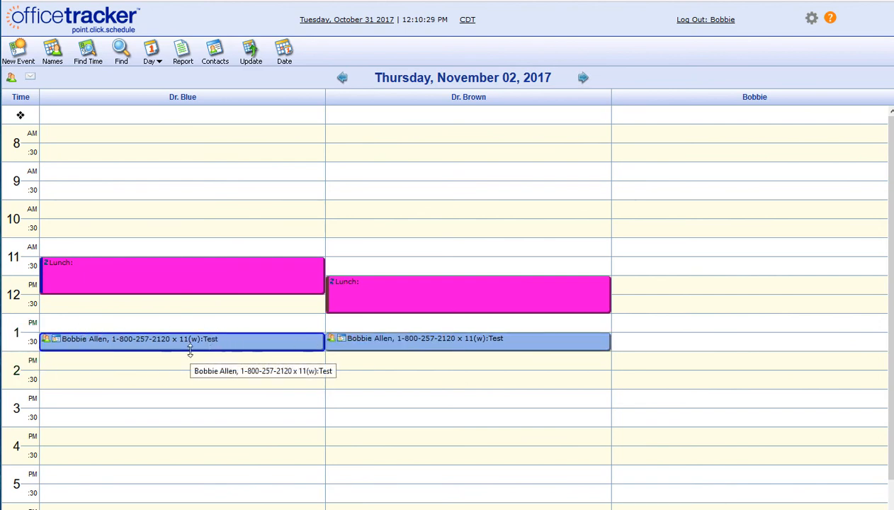
left_click_drag(189, 350, 184, 422)
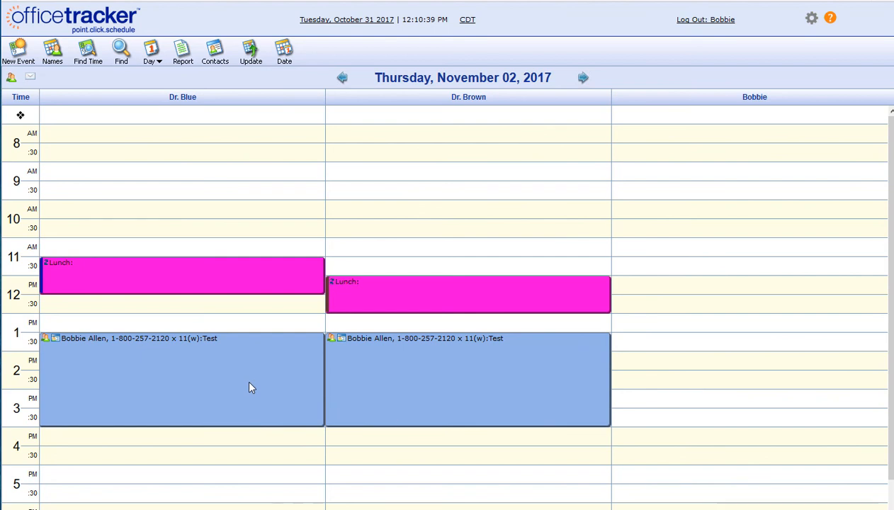
left_click(180, 390)
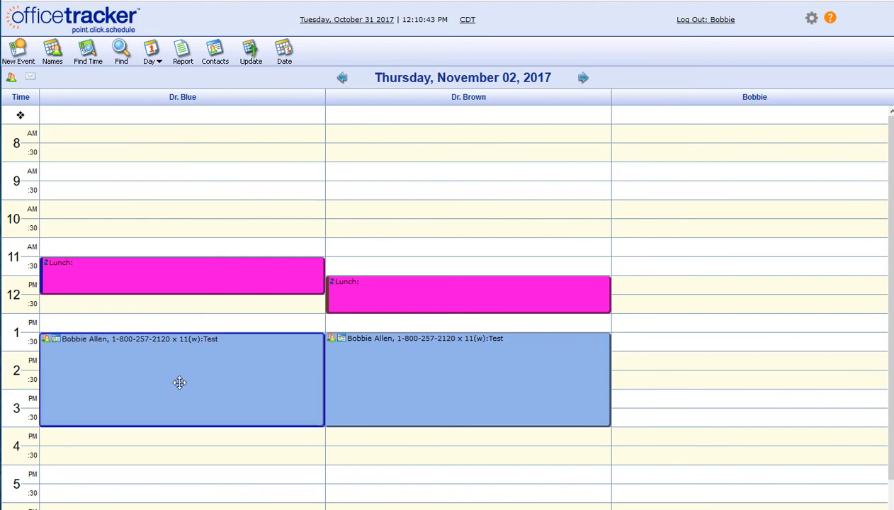
left_click_drag(179, 383, 196, 191)
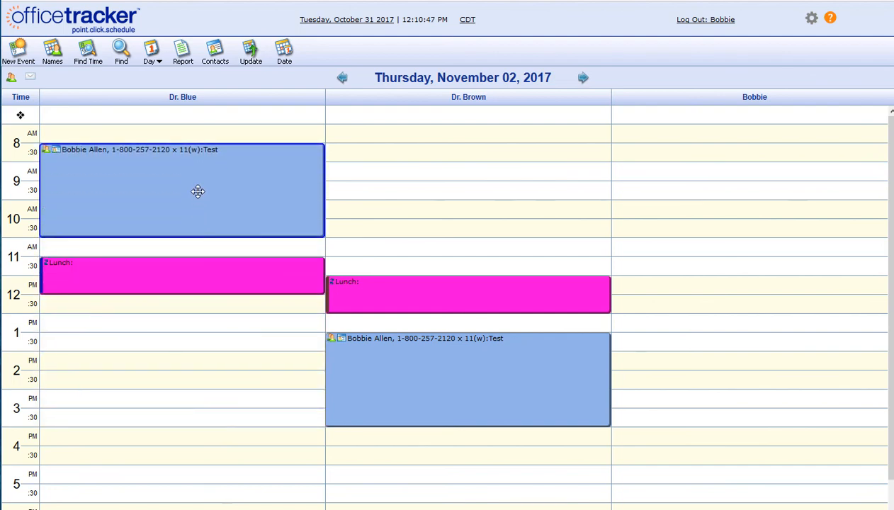